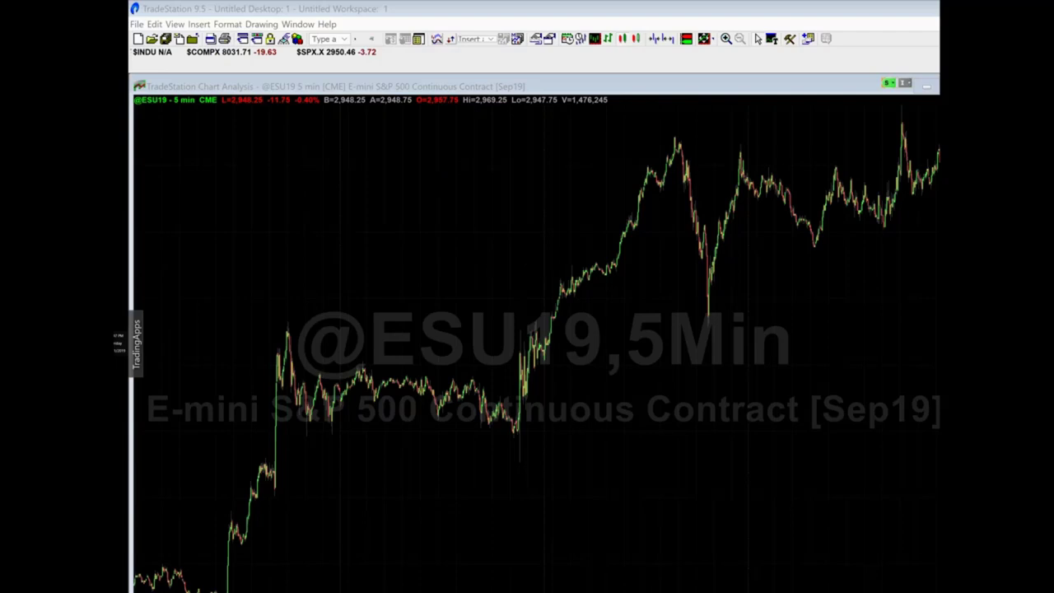
Switch to the Outlook browser window so it sits in front of the ESU19 chart.
key("alt+Tab")
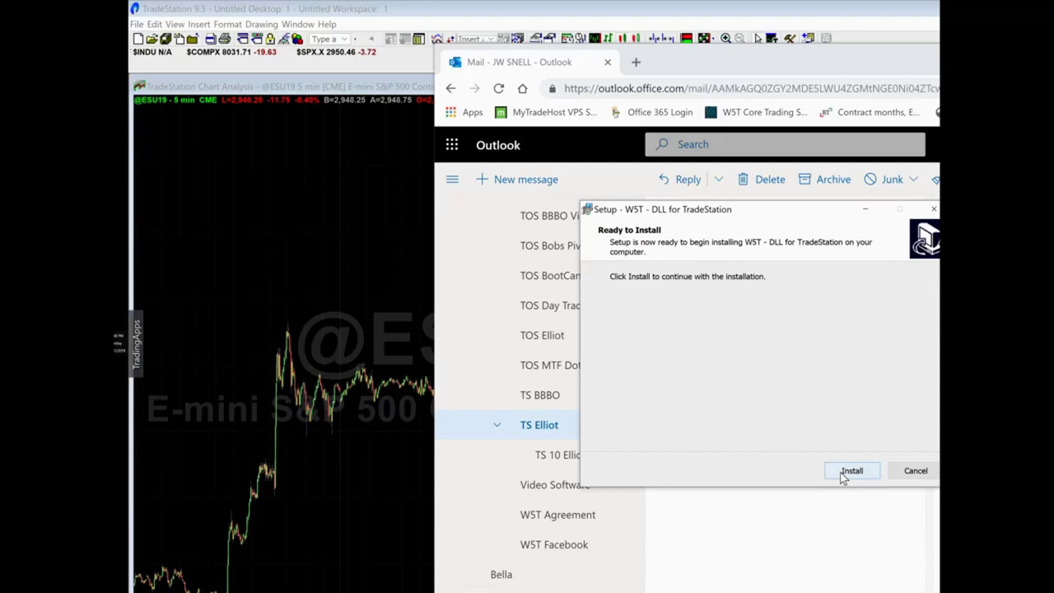
Run the W5T - DLL installation and finish the setup wizard.
left_click(843, 475)
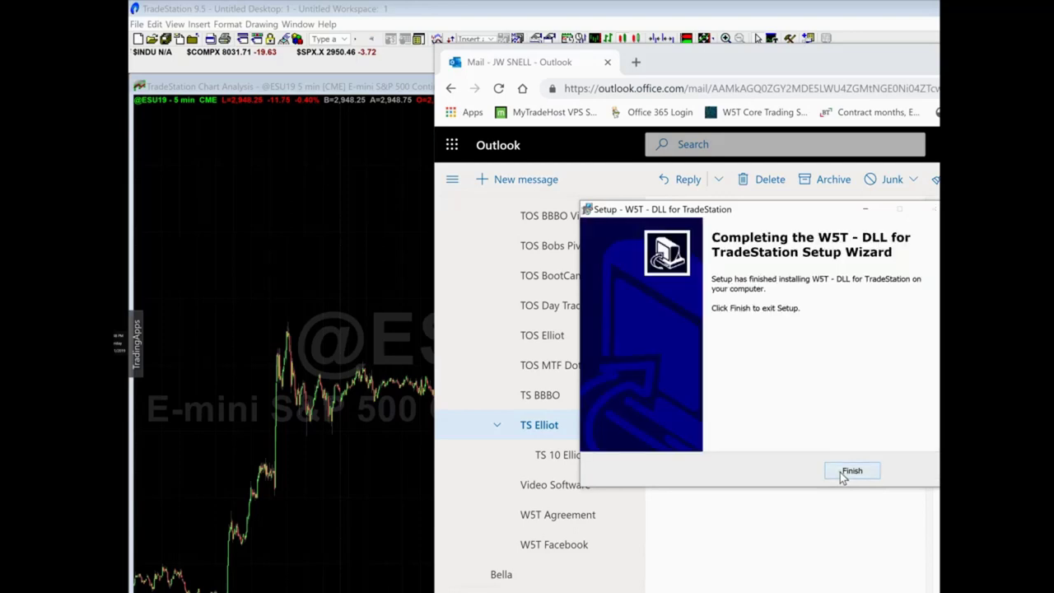
left_click(851, 471)
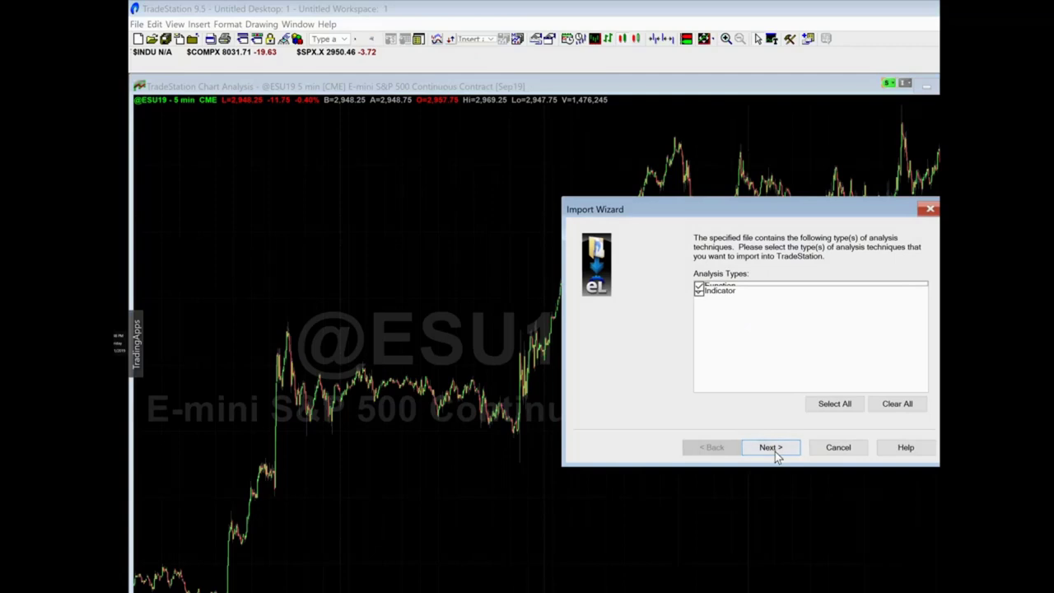
Import the selected W5T techniques, replacing existing functions, and dismiss the reminders and success message.
left_click(775, 448)
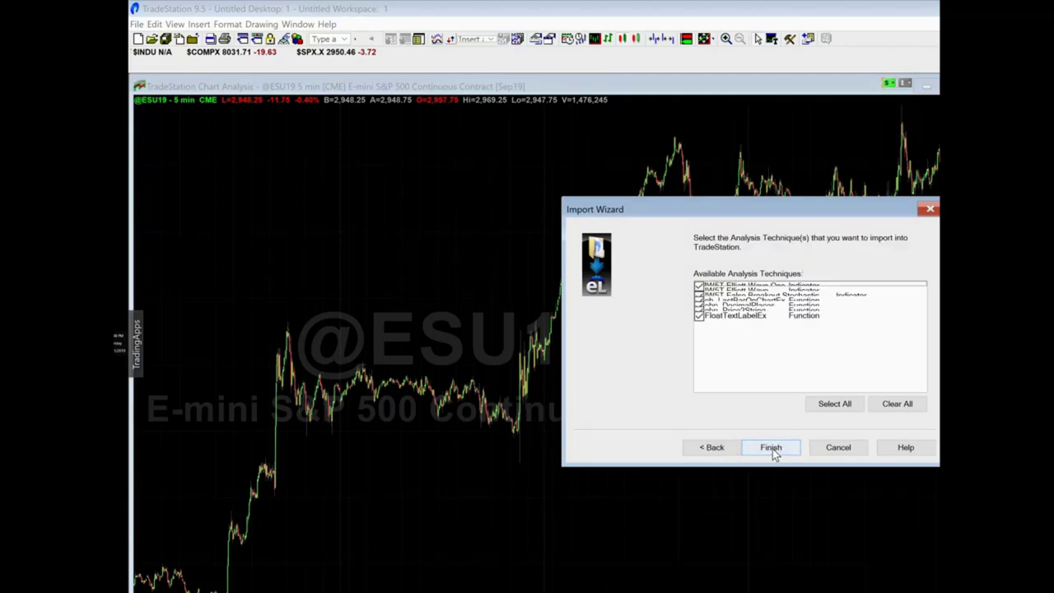
left_click(772, 449)
left_click(794, 379)
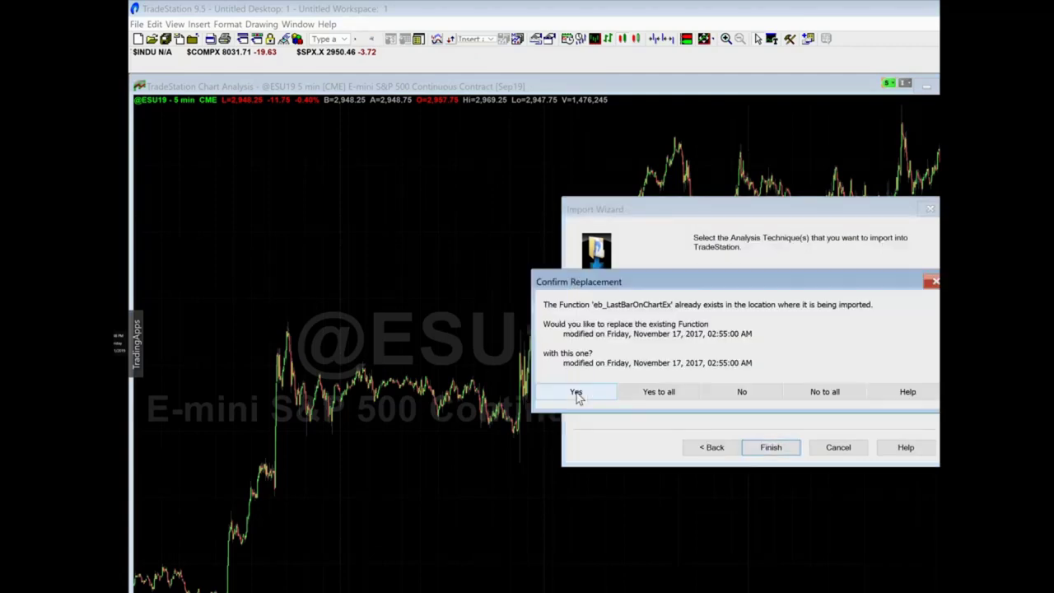
left_click(661, 392)
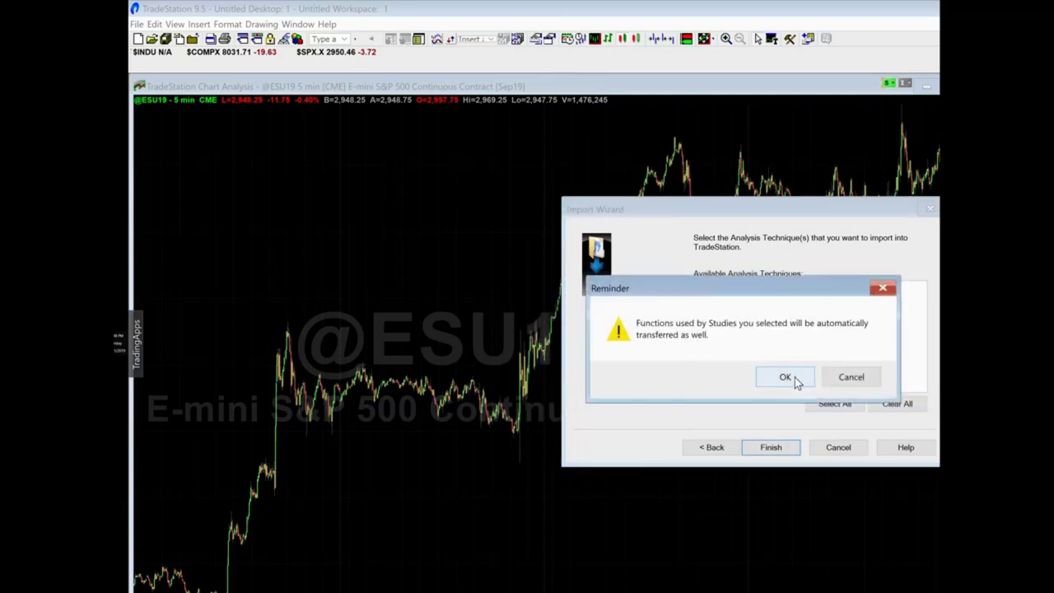
left_click(788, 378)
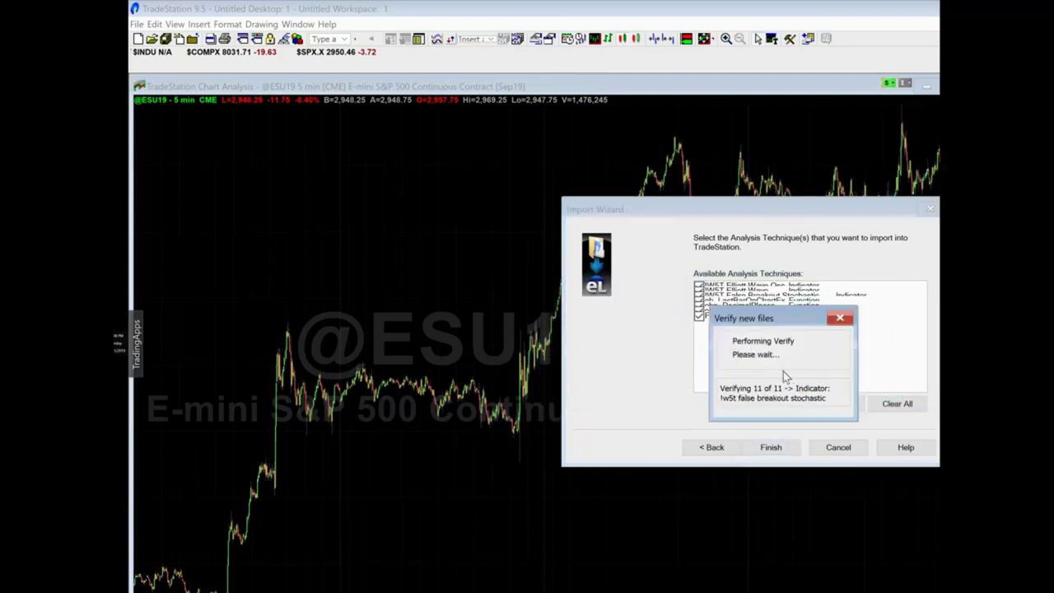
left_click(886, 396)
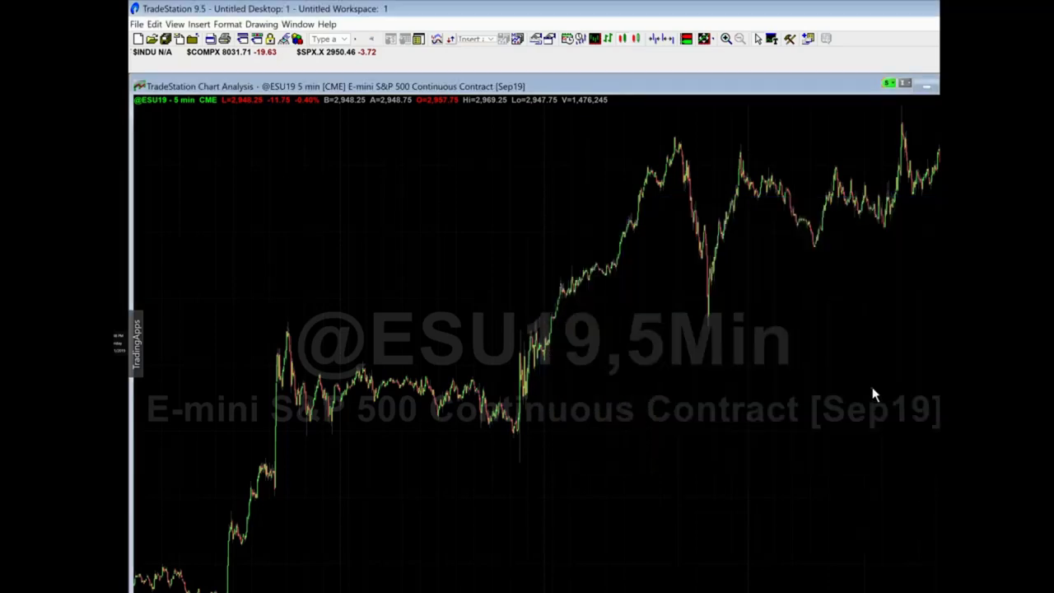
right_click(573, 348)
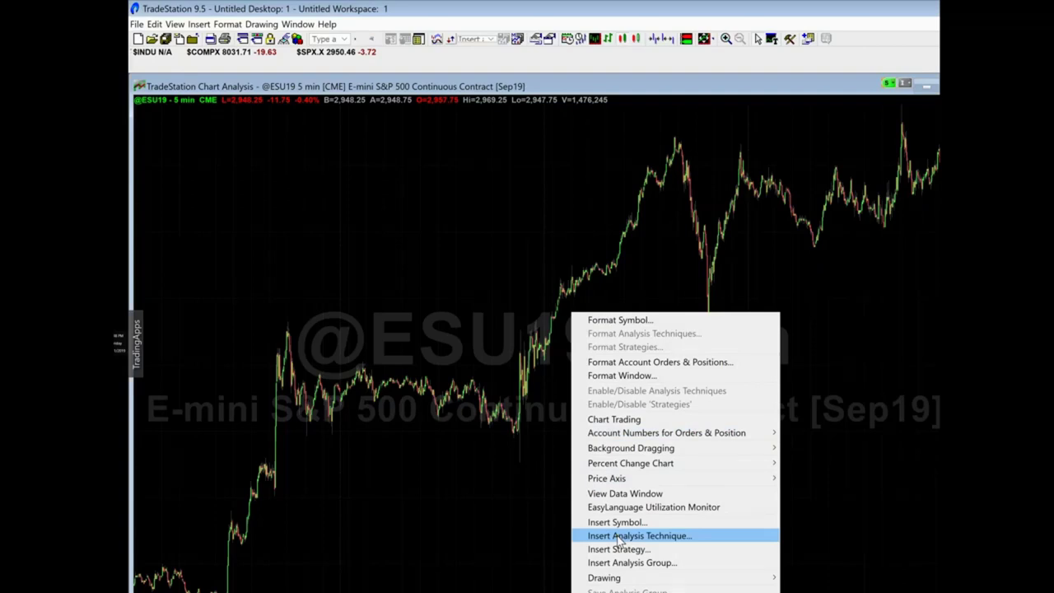
left_click(620, 536)
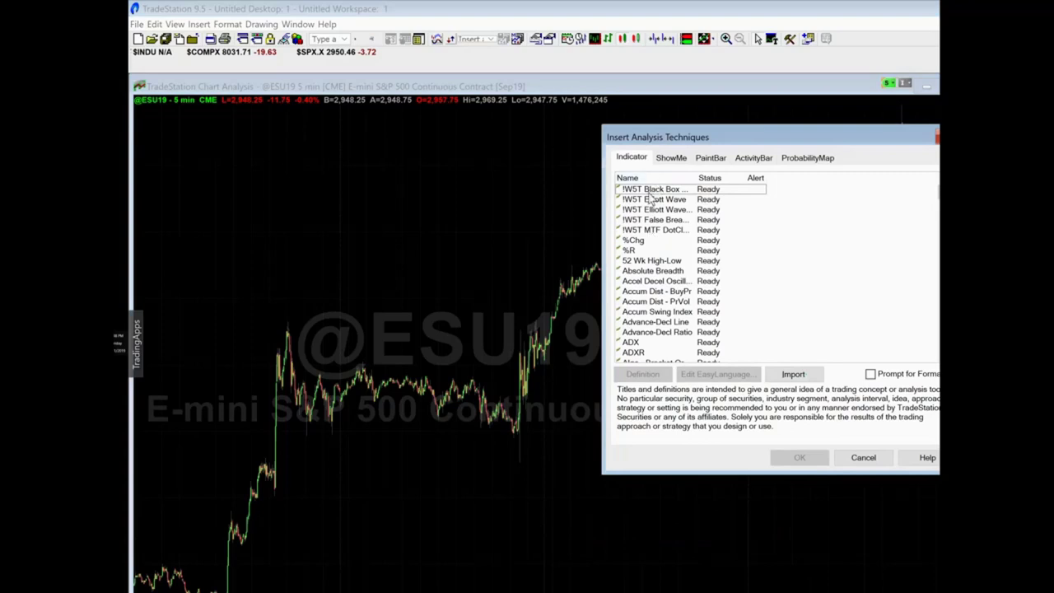
left_click(859, 457)
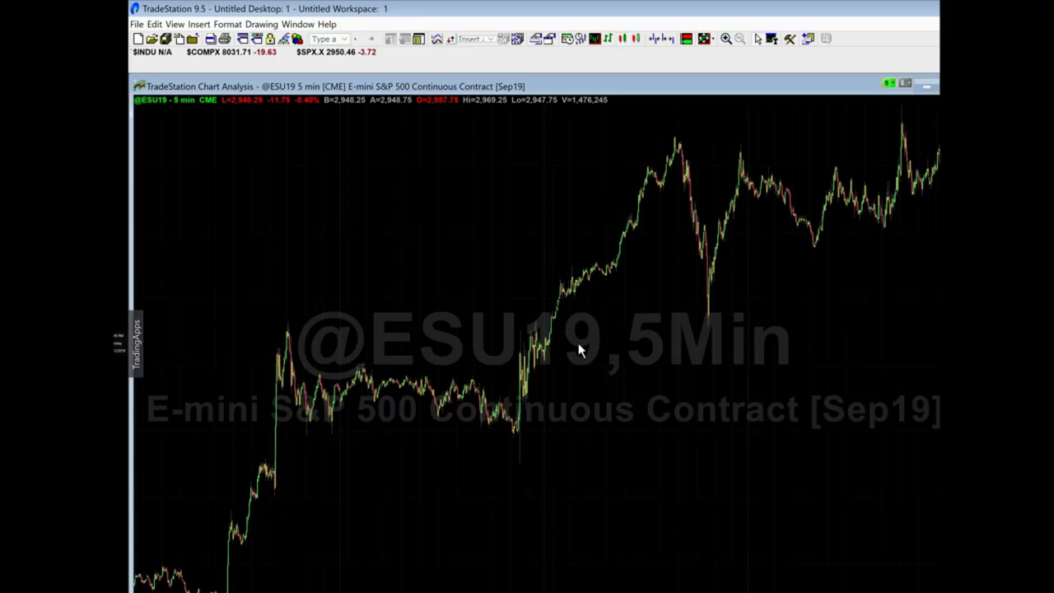
Launch the EasyLanguage Import Wizard from the chart to import an ELD, ELS or ELA file.
right_click(579, 350)
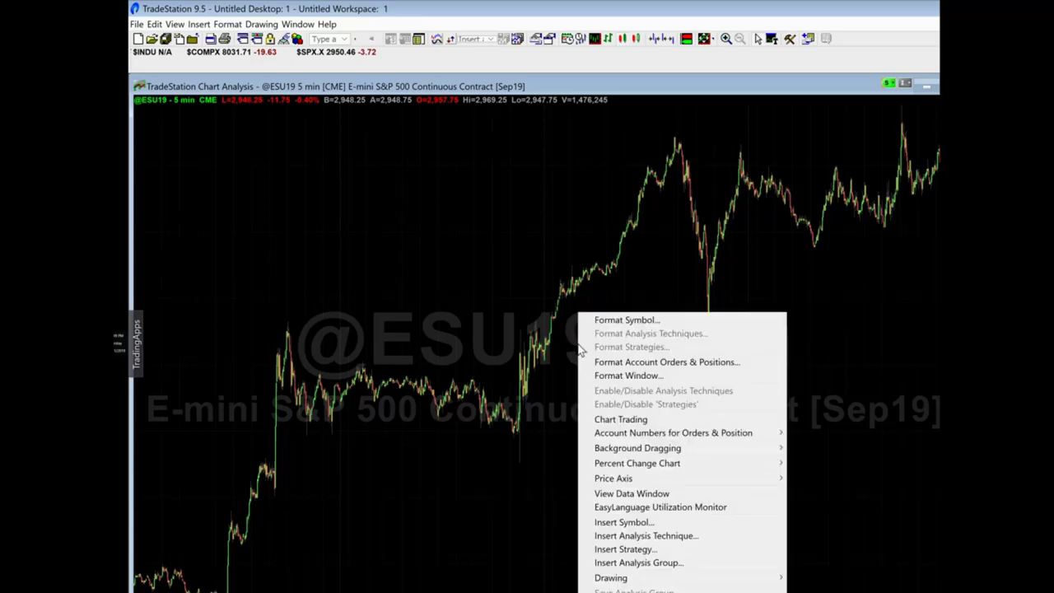
left_click(643, 536)
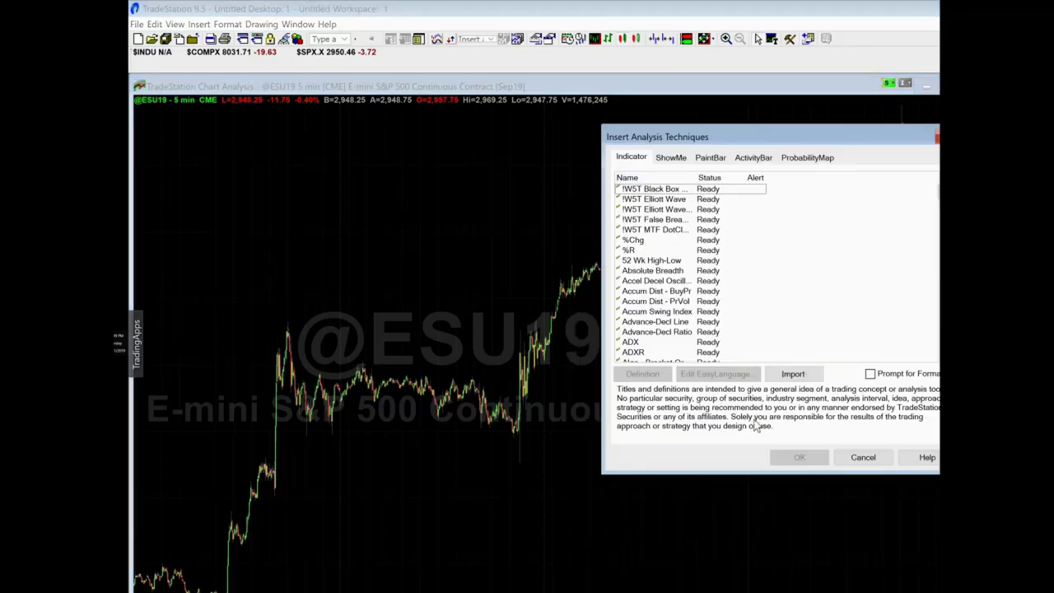
left_click(791, 375)
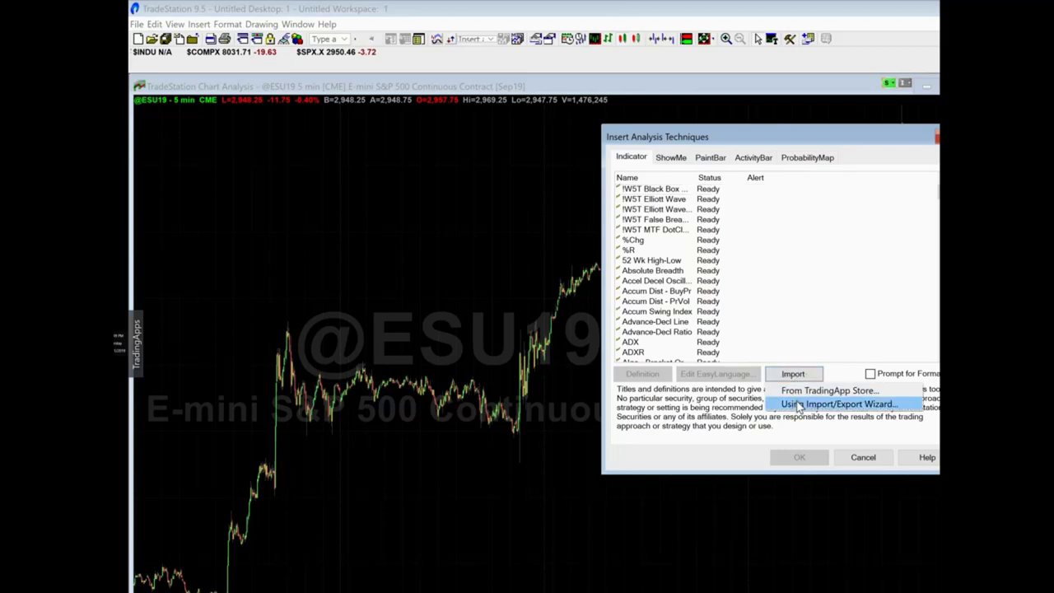
left_click(797, 406)
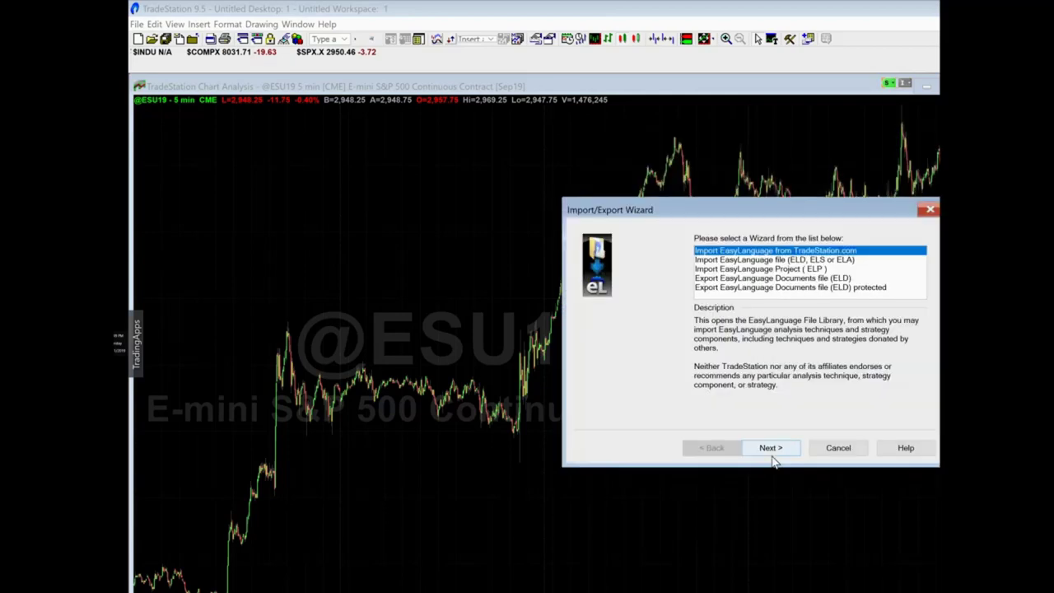
left_click(787, 260)
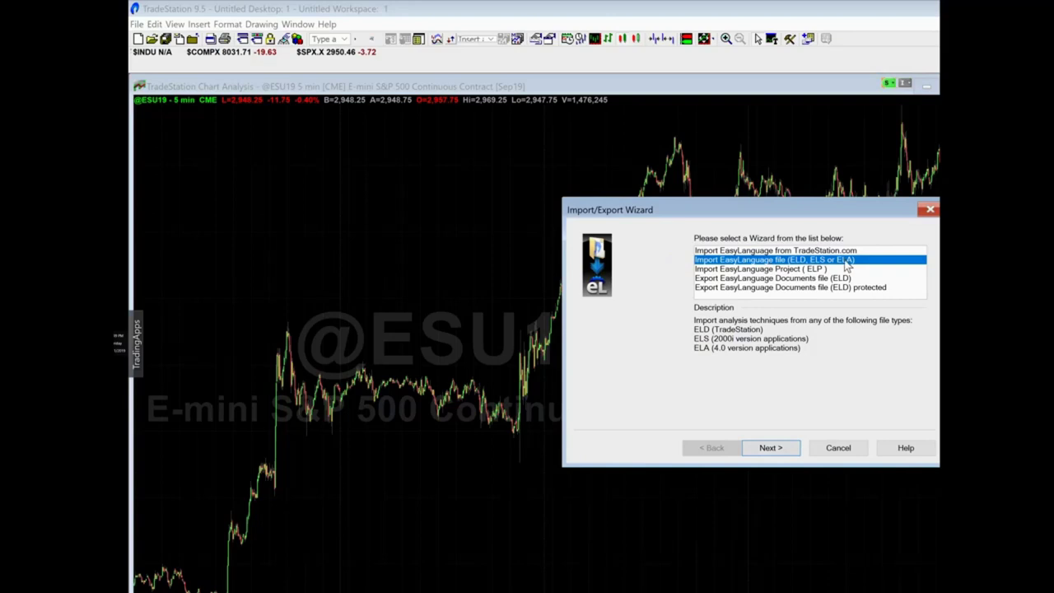
Choose the W5T Elliott Wave suite file as the file to import.
left_click(775, 449)
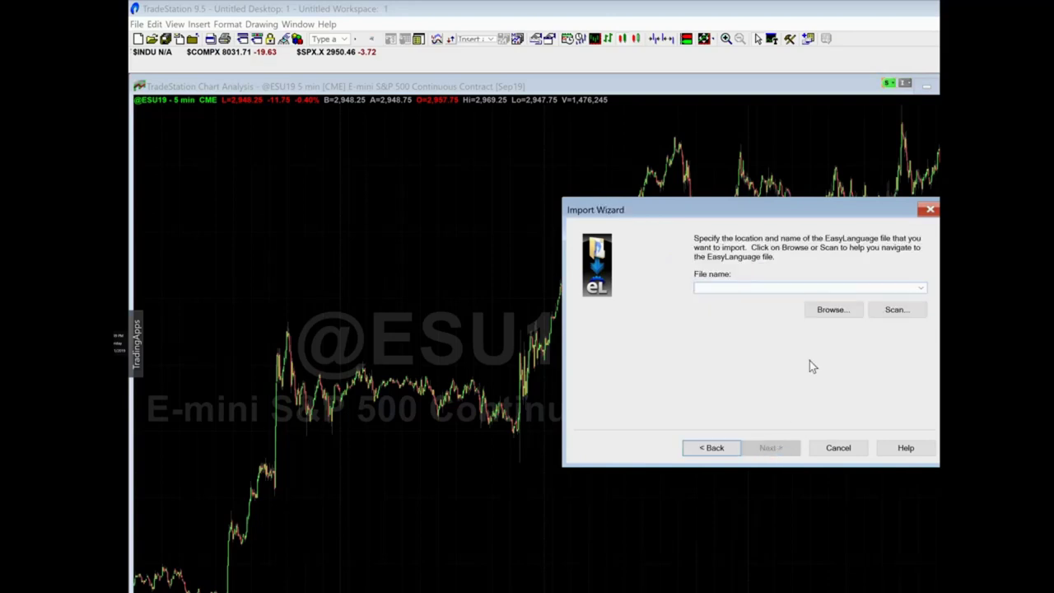
left_click(832, 309)
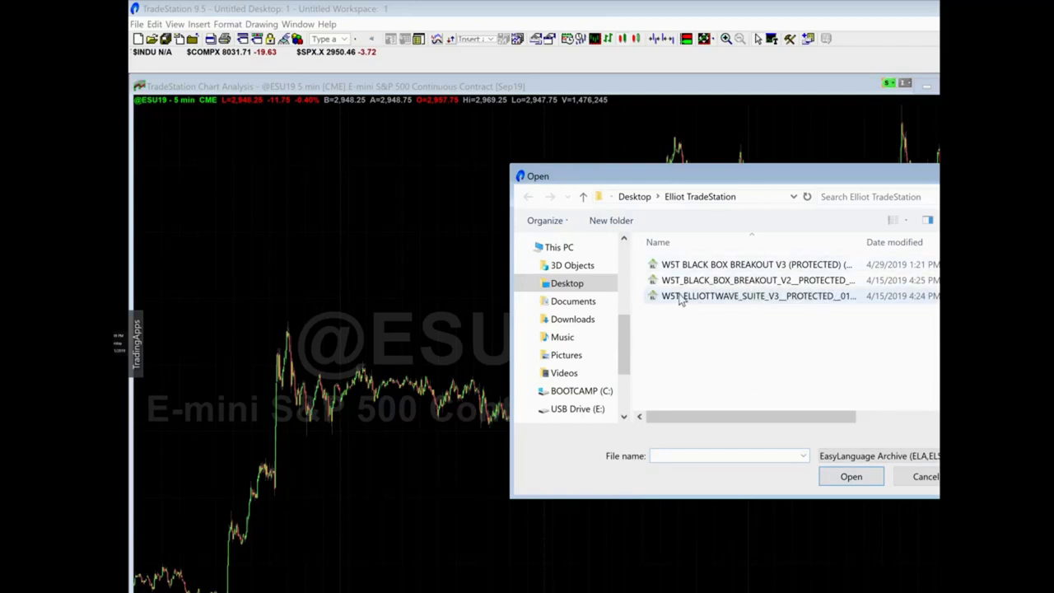
left_click(799, 298)
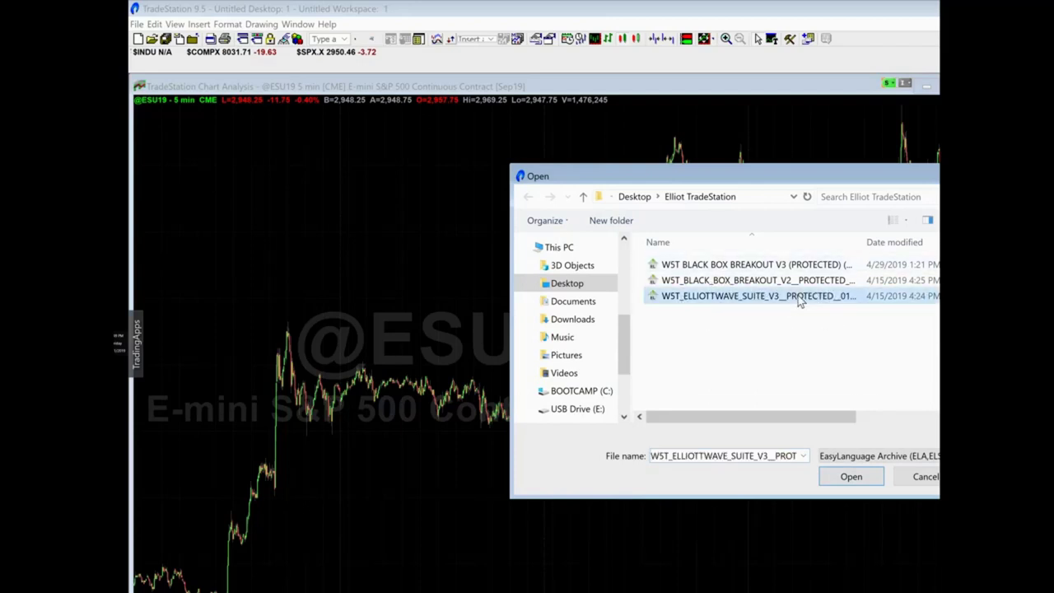
left_click(837, 477)
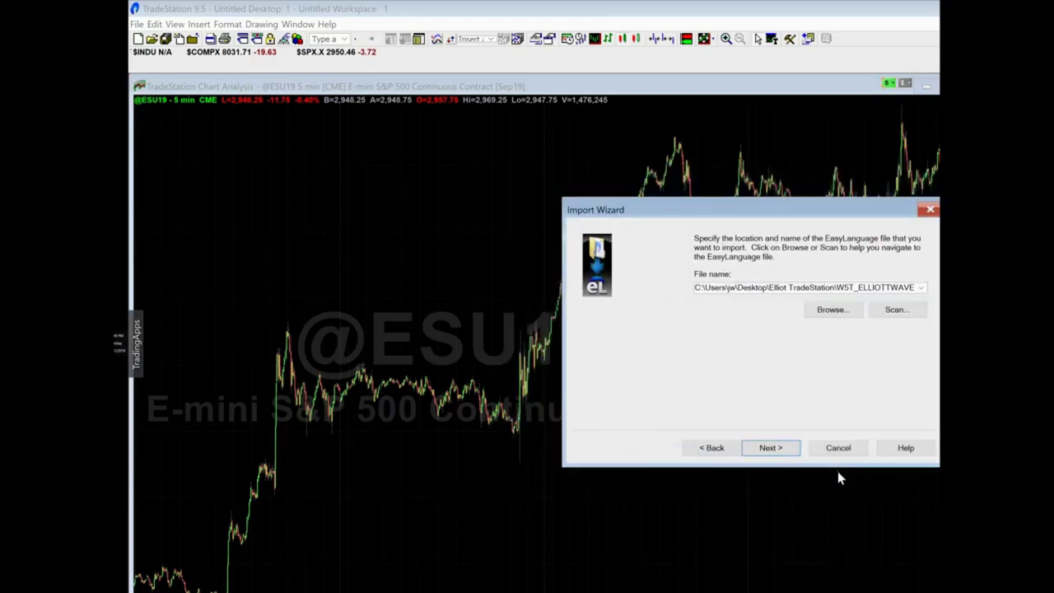
Finish the import, replacing eb_LastBarOnChartEx, and acknowledge the reminders and success message.
left_click(771, 447)
left_click(771, 447)
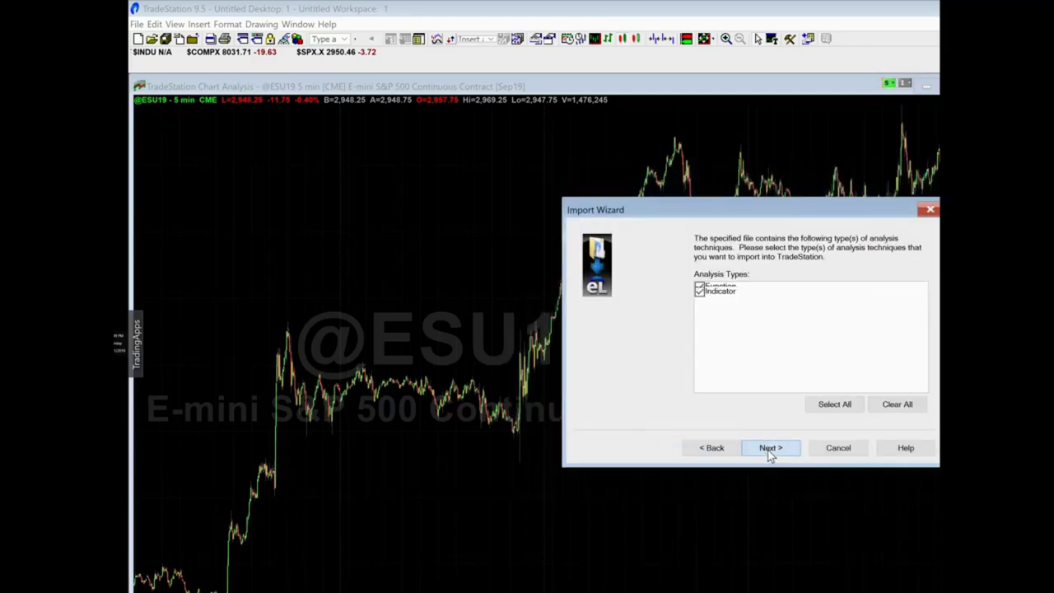
left_click(769, 449)
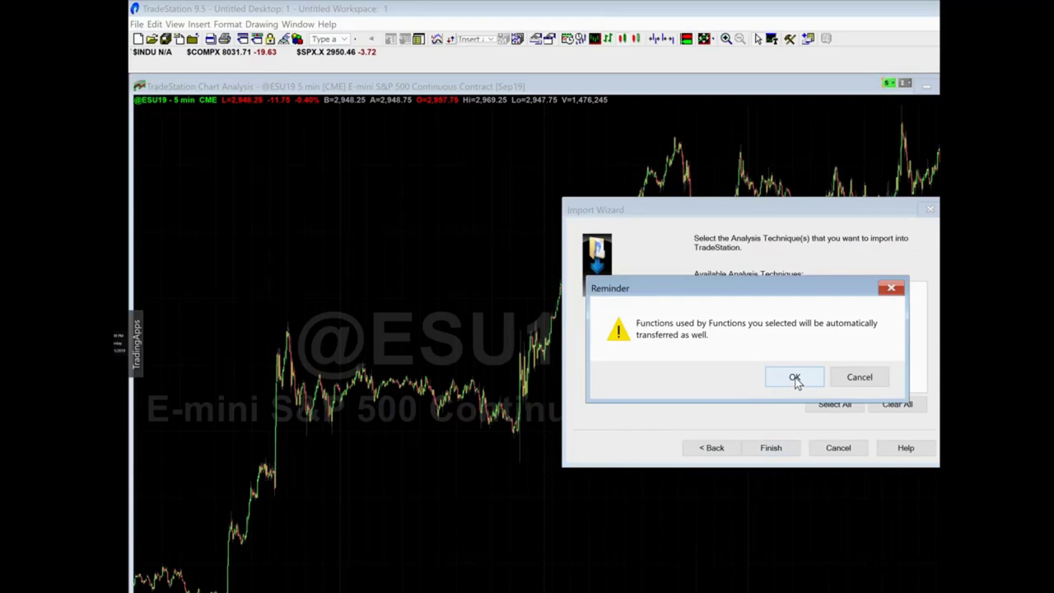
left_click(794, 378)
left_click(576, 393)
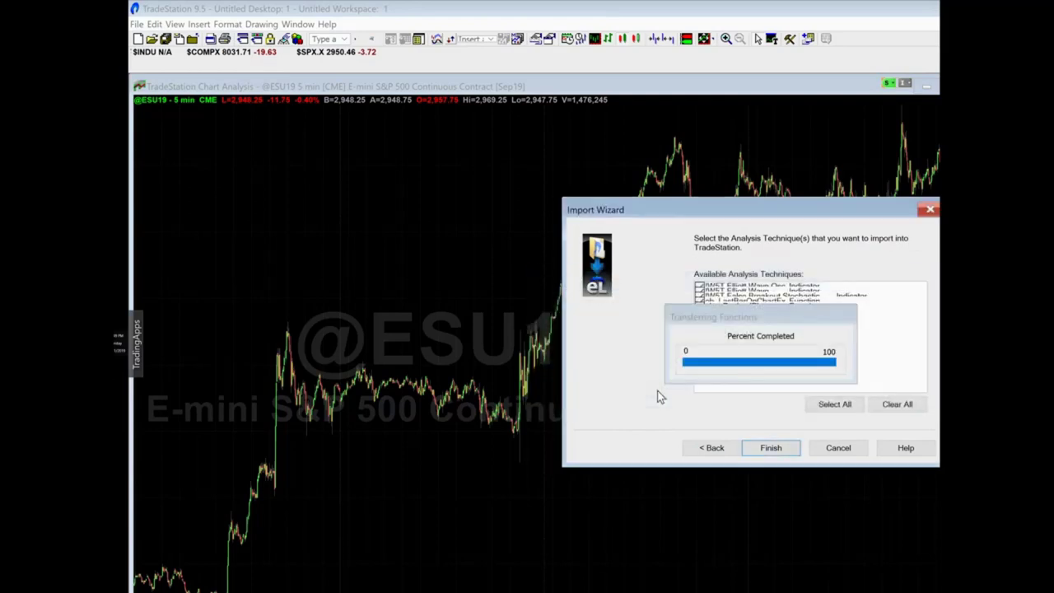
left_click(785, 379)
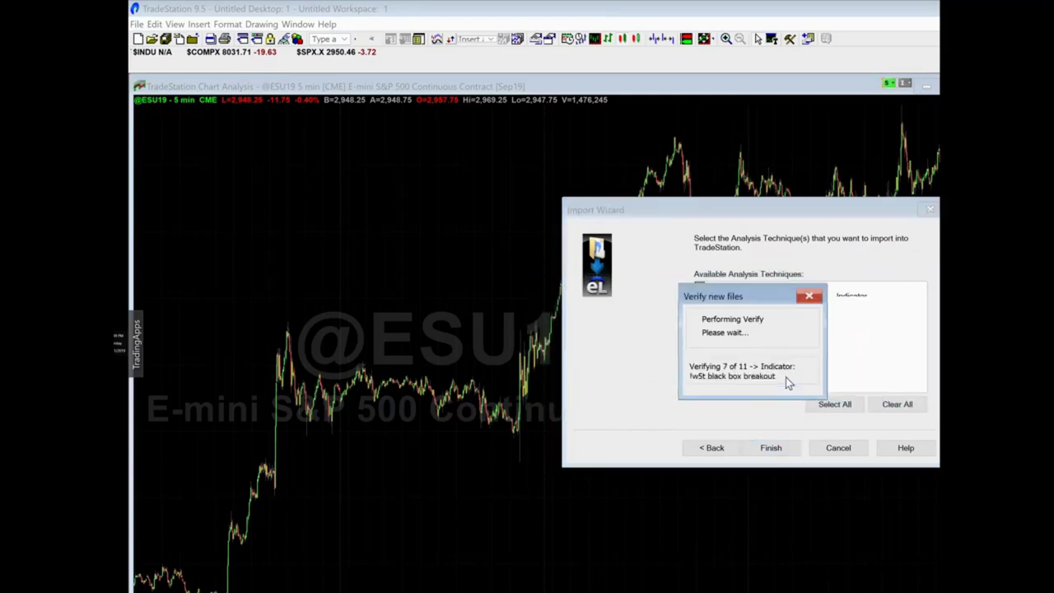
left_click(841, 380)
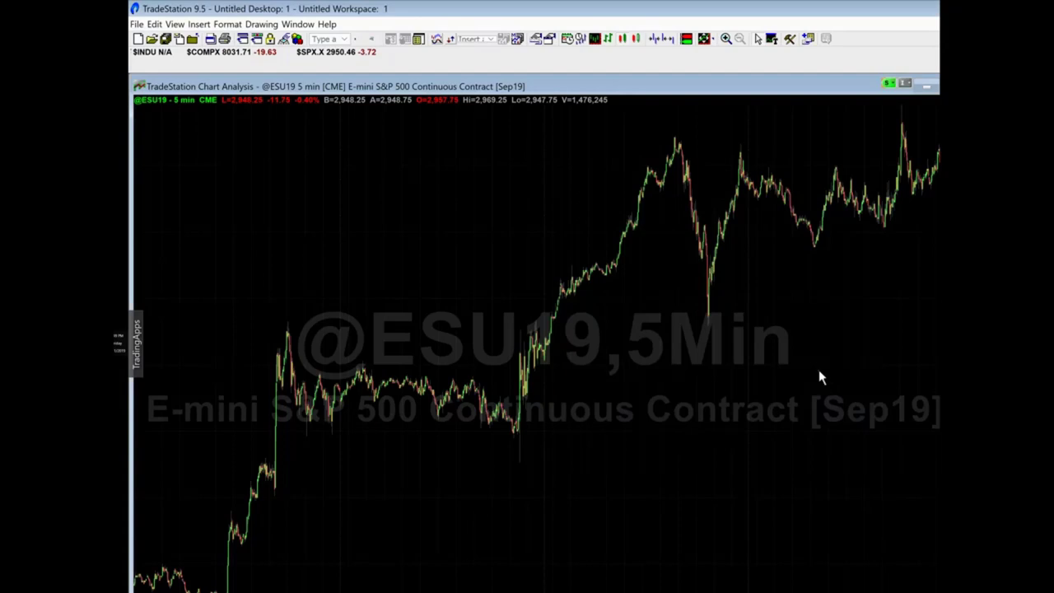
Insert the !W5T Elliott Wave through False Breakout indicators on the chart and close the license error log.
right_click(600, 310)
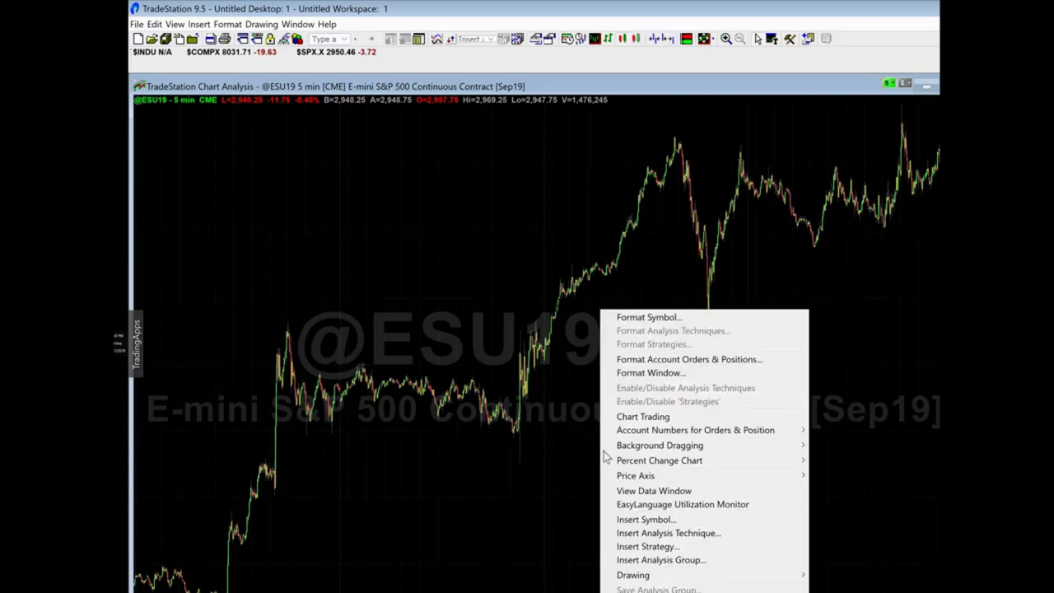
left_click(647, 539)
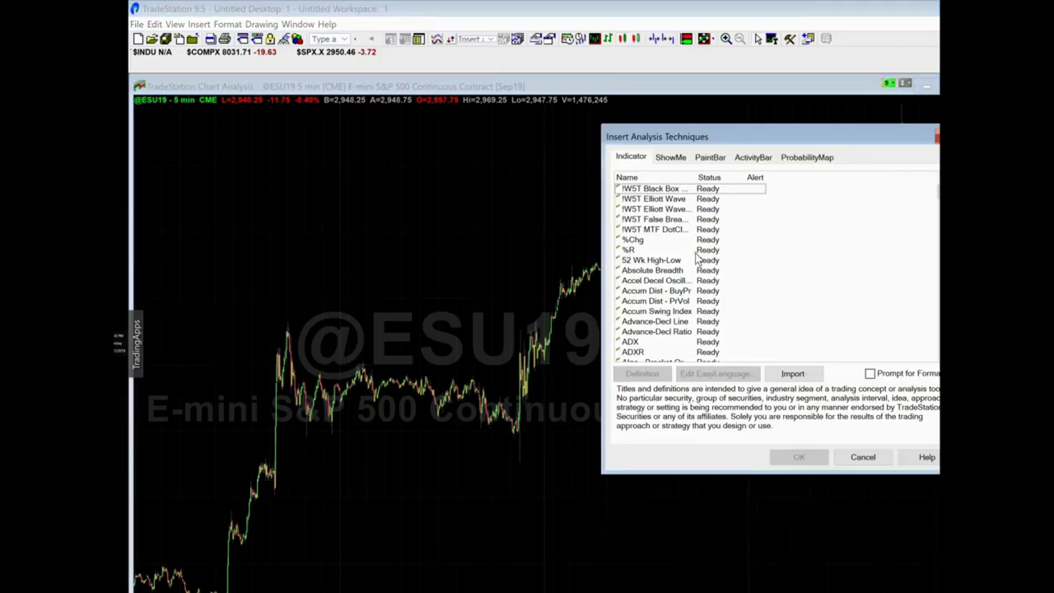
left_click(652, 201)
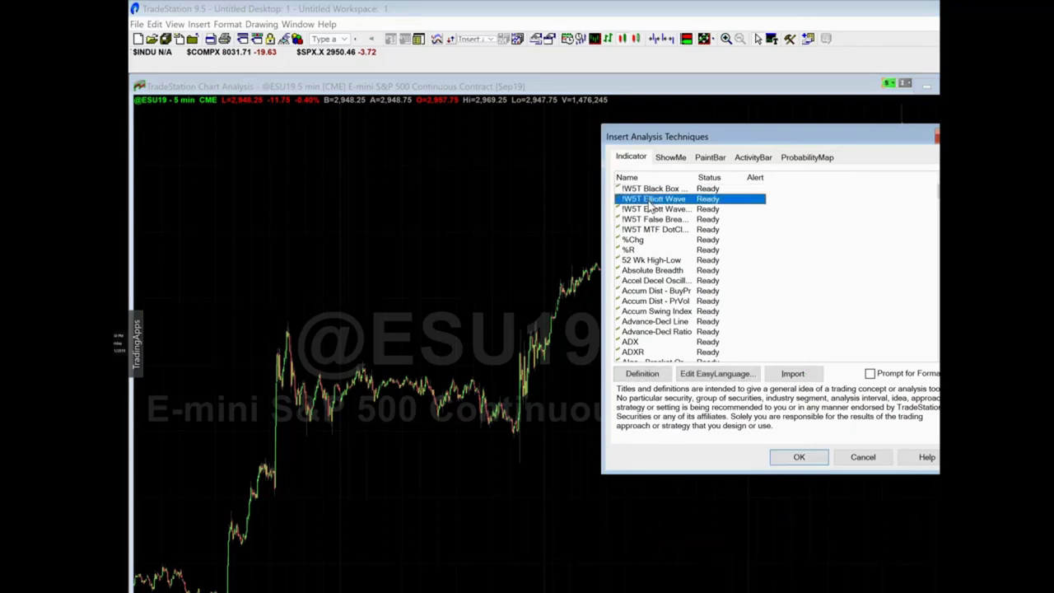
left_click(649, 219, "shift")
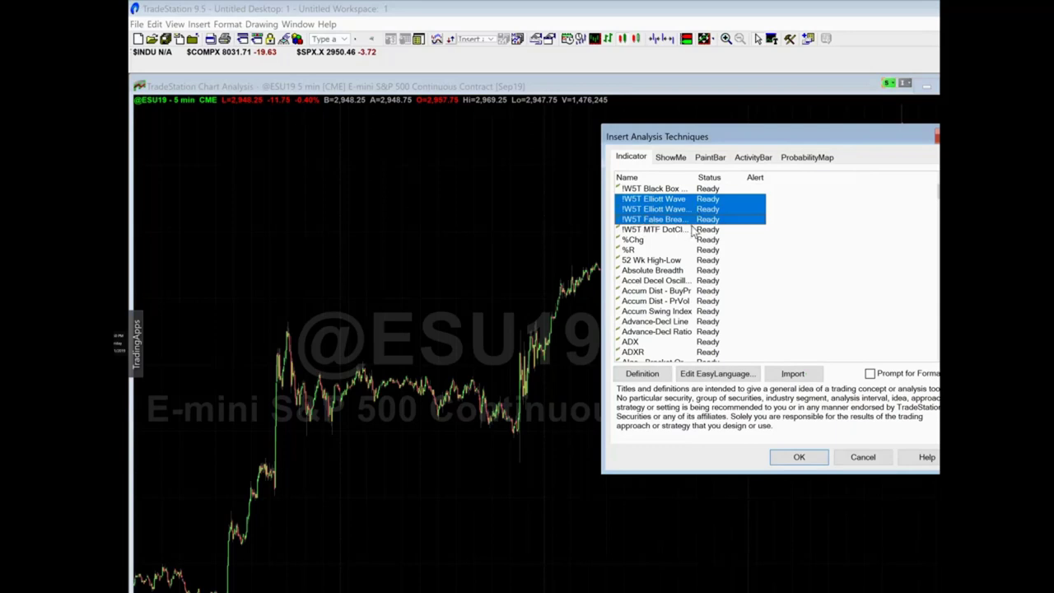
left_click(810, 457)
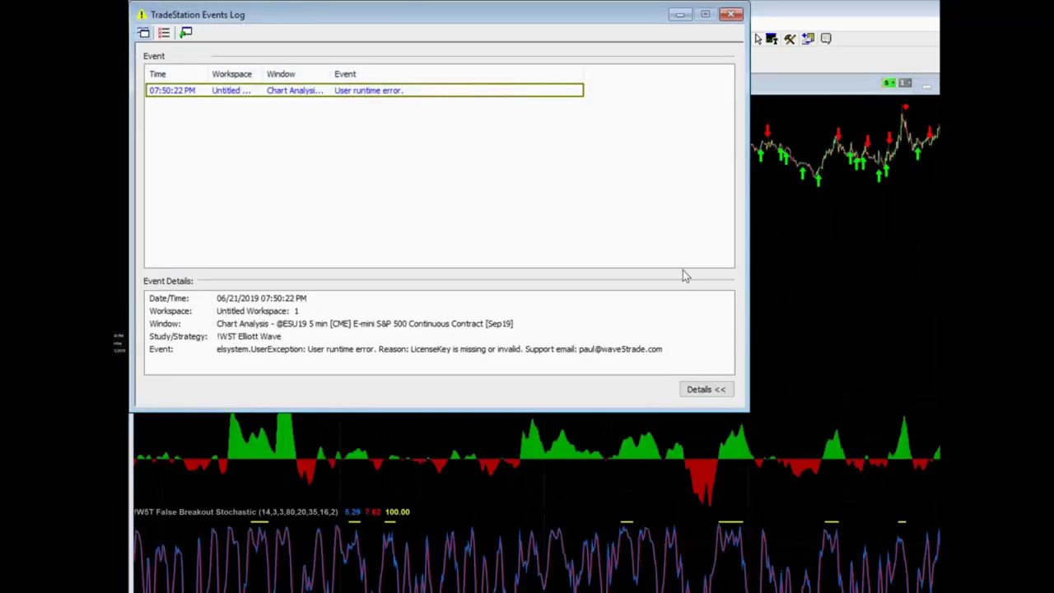
left_click(730, 16)
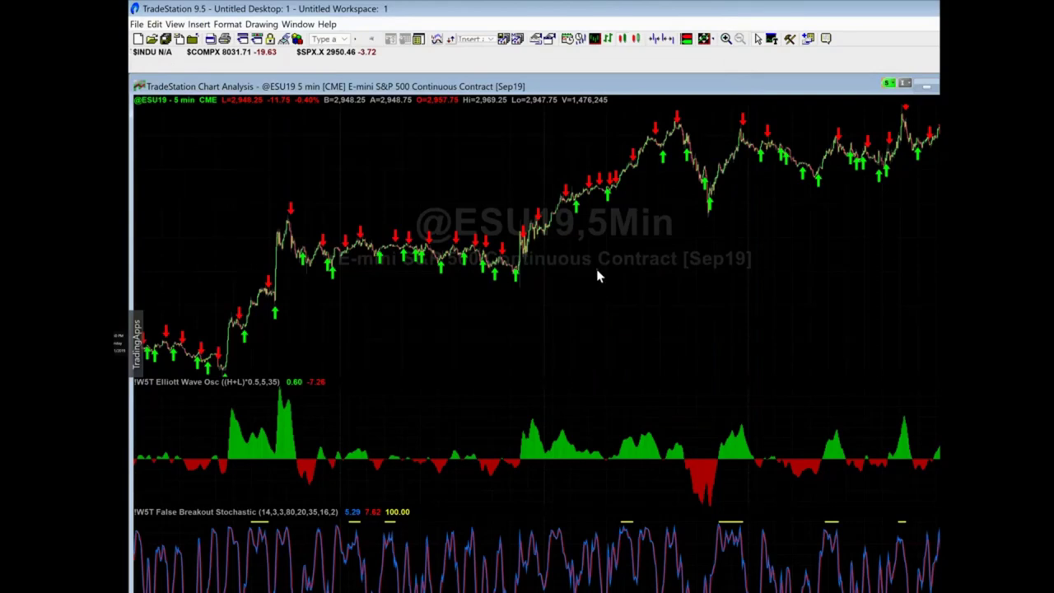
right_click(598, 269)
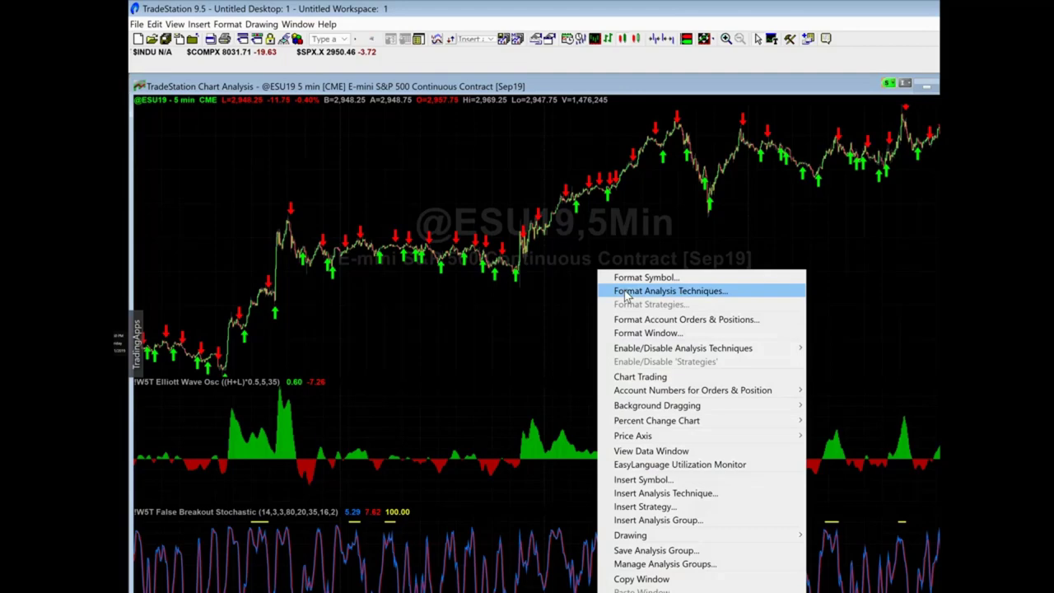
Turn the !W5T Elliott Wave study on and set its StartBar input to 1.
left_click(628, 292)
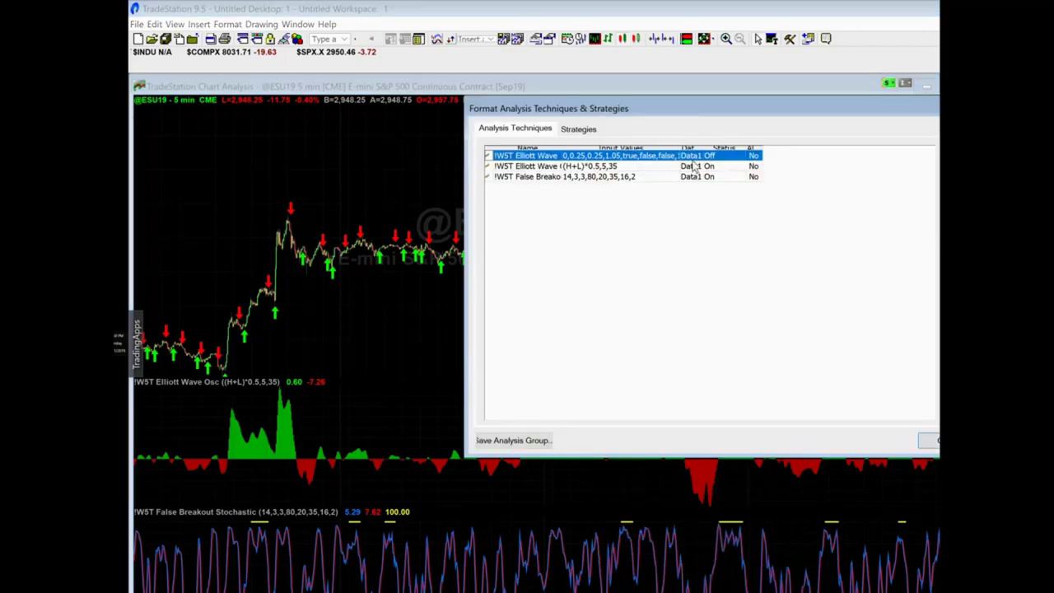
left_click(730, 155)
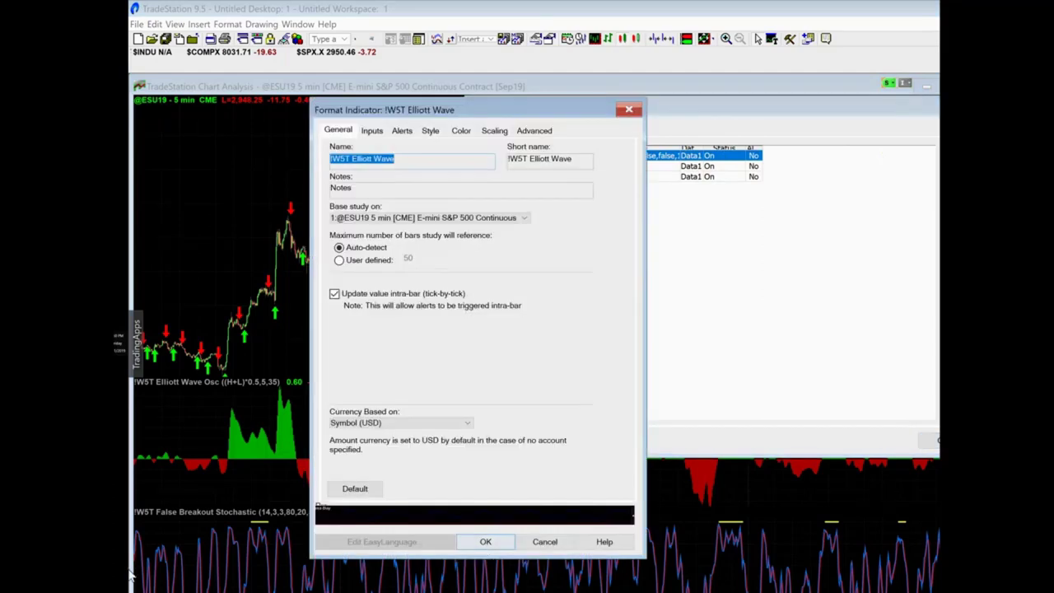
left_click(372, 130)
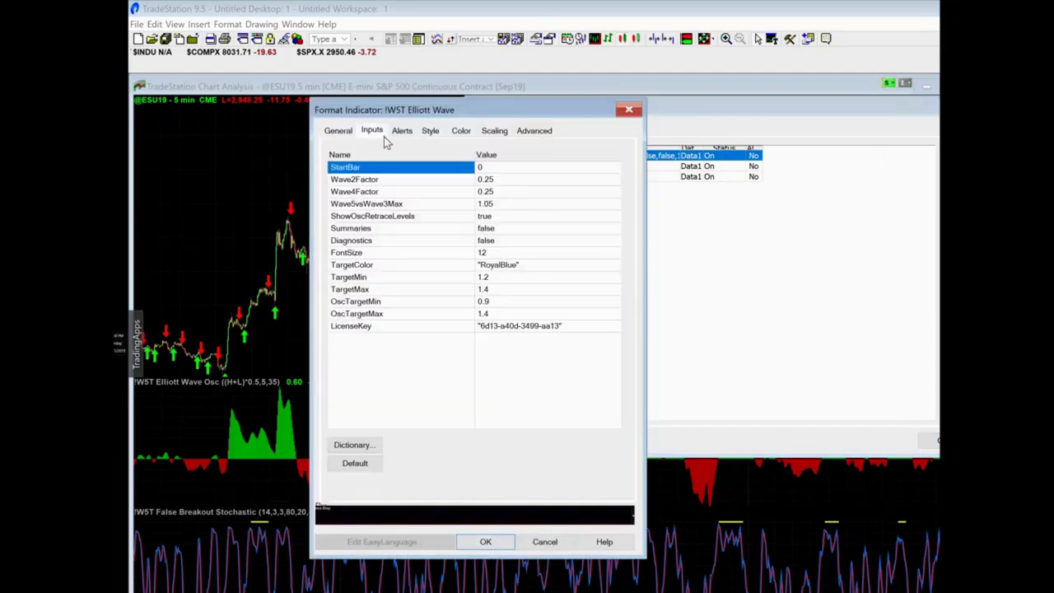
left_click(479, 168)
type("1")
left_click(475, 336)
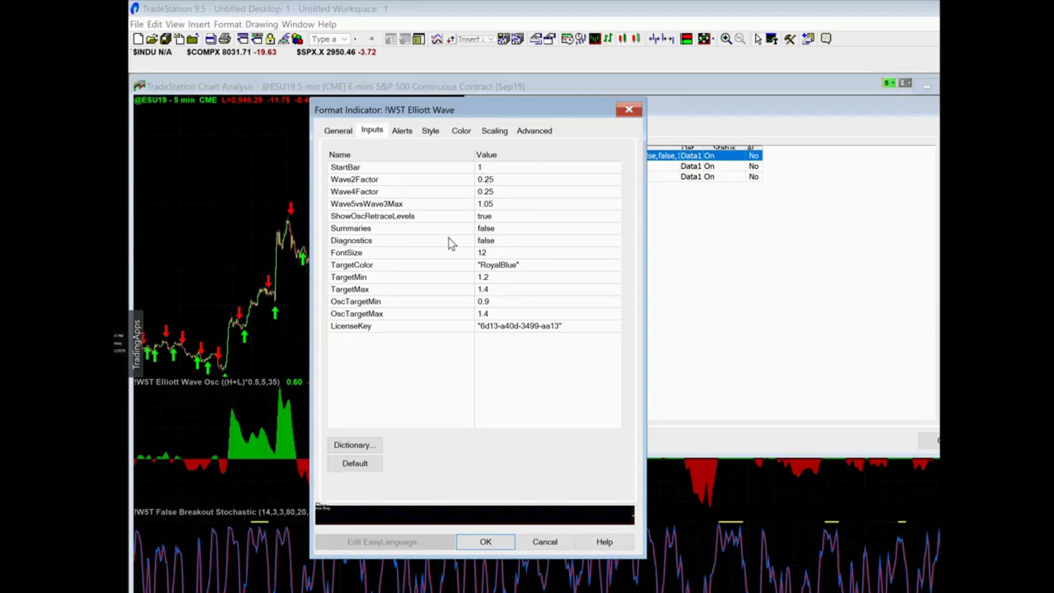
Replace the LicenseKey input with the new license key and apply the inputs.
left_click(577, 328)
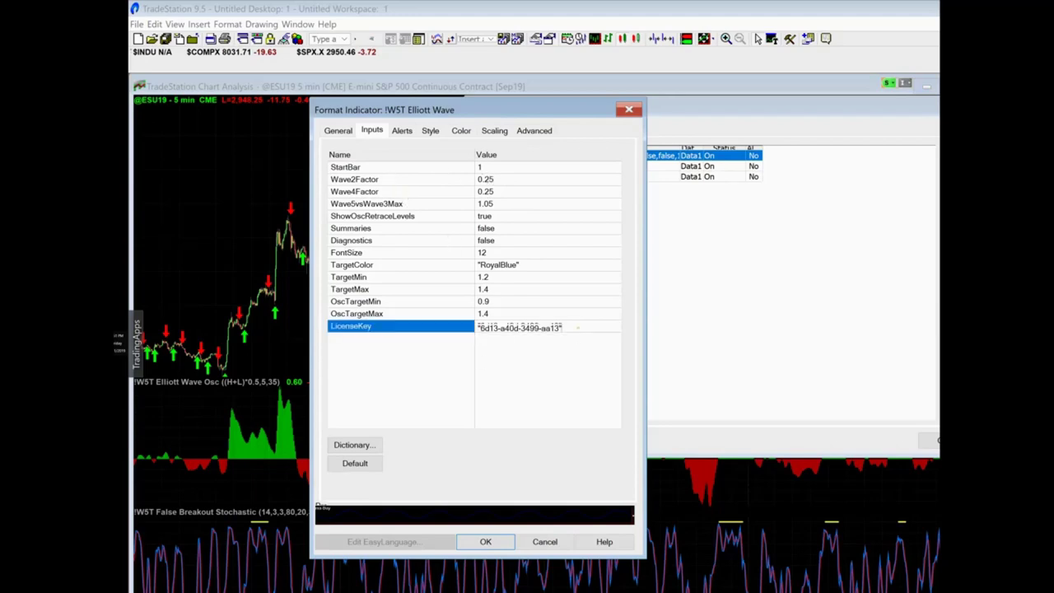
left_click_drag(578, 327, 423, 331)
key("Delete")
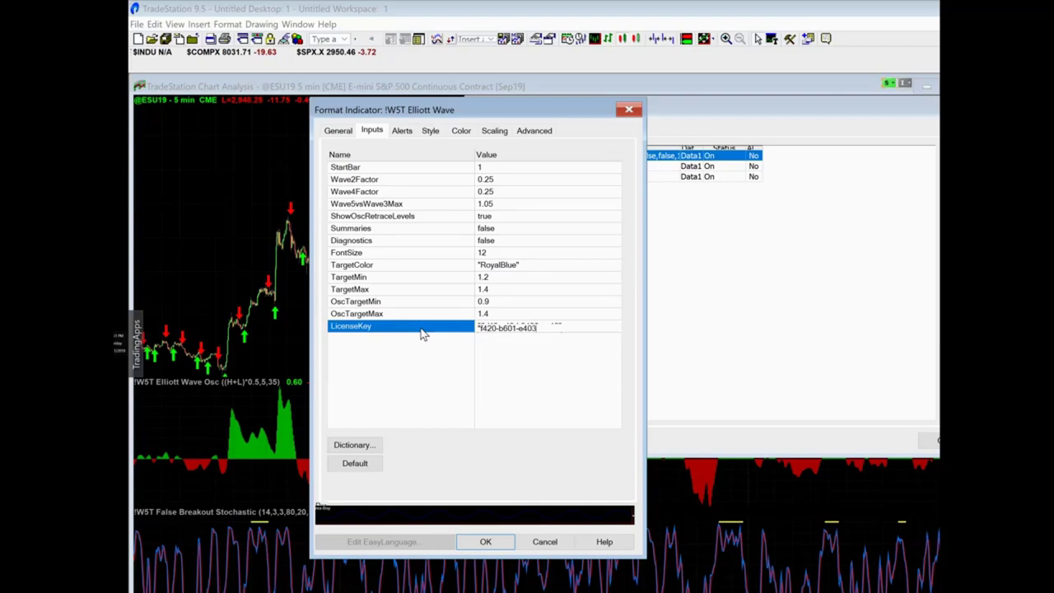
left_click(486, 541)
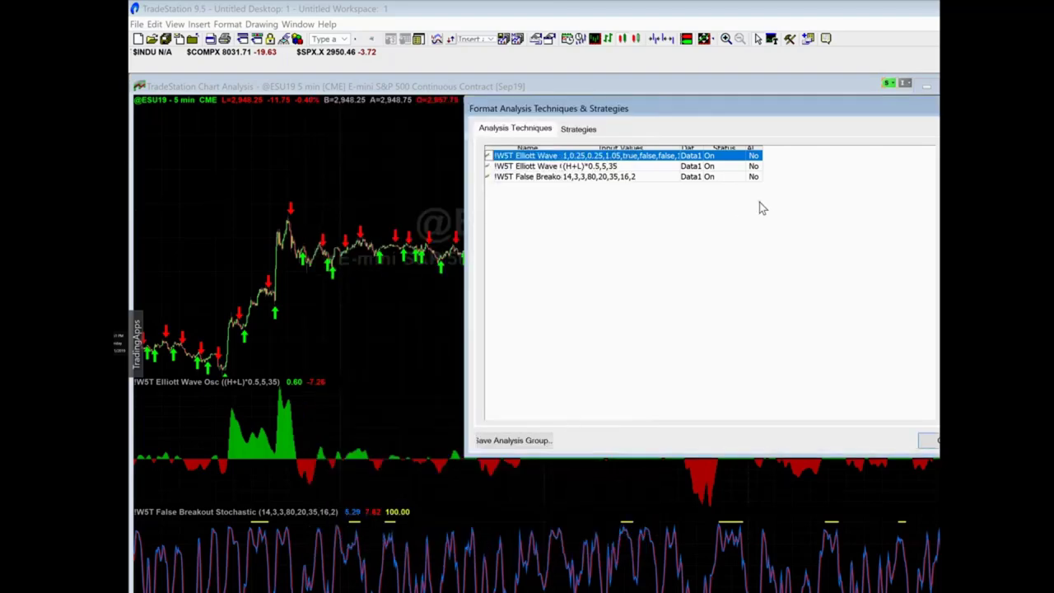
Close the formatting dialog so the chart shows wave counts 1–4 and the 1.38 to -5.53 target zone.
left_click(929, 440)
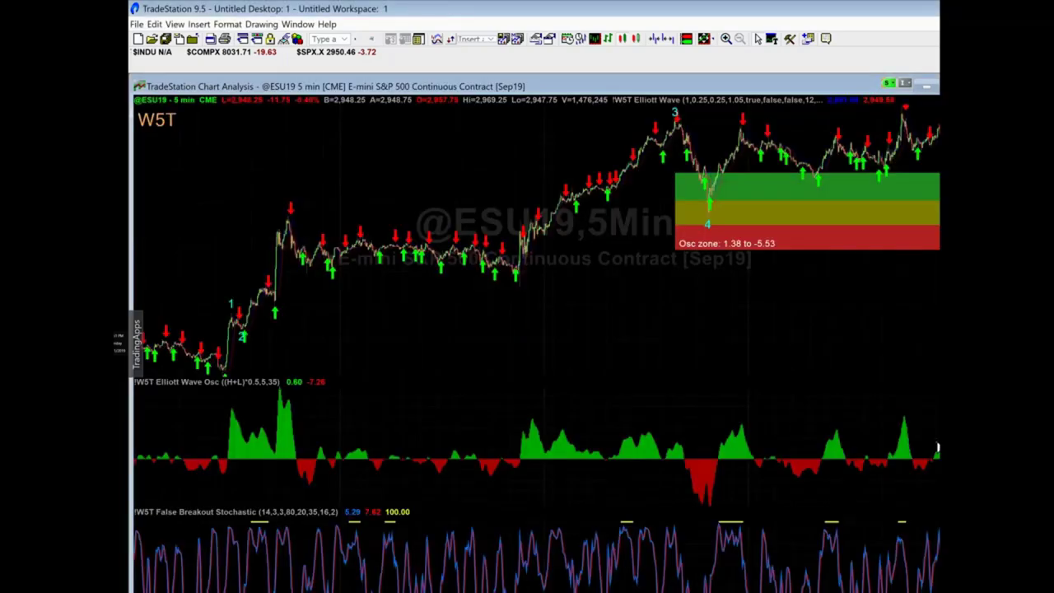